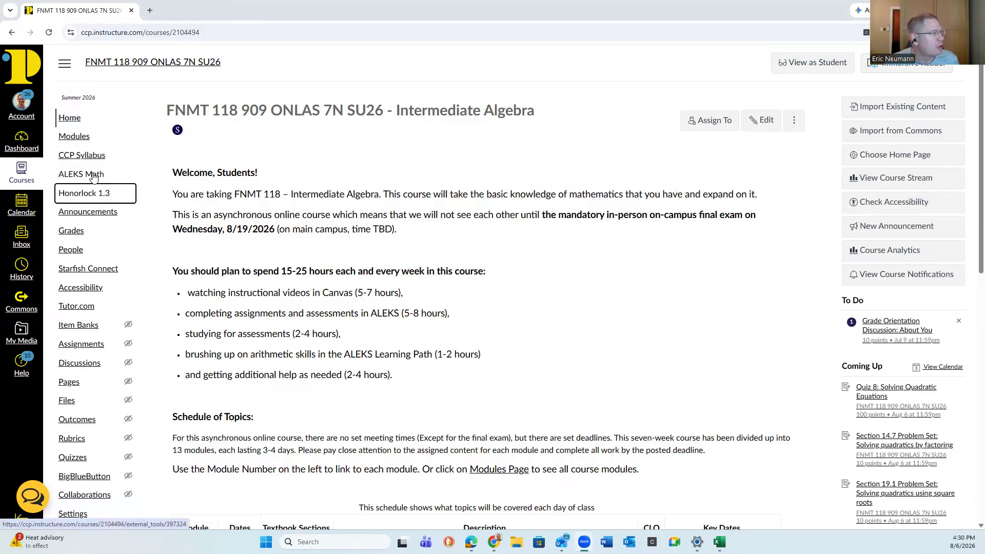
- Open the course's ALEKS Math link from Canvas in a new tab and go to that tab
right_click(93, 177)
click(147, 187)
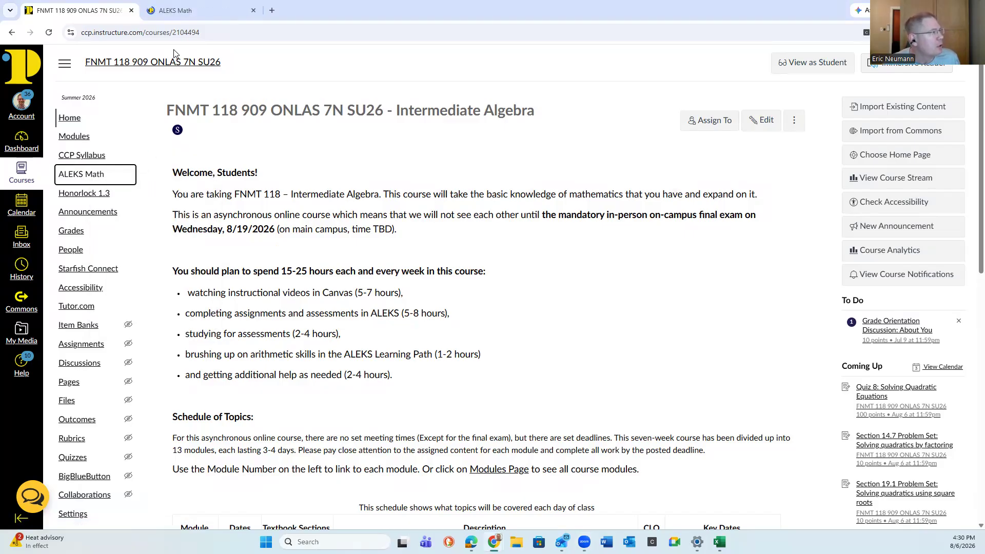
click(186, 17)
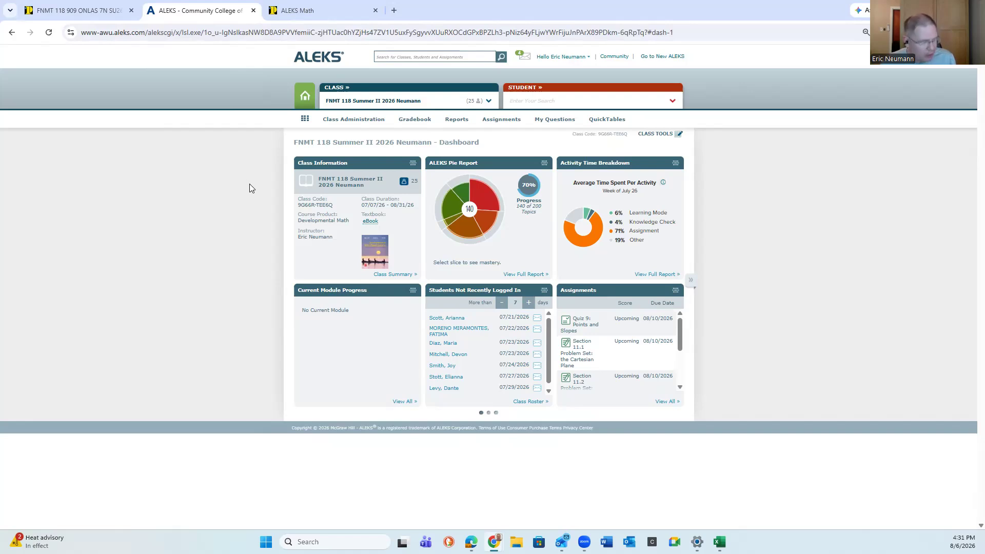
- Zoom in, open the class Assignment List, and open Quiz 11: Systems of equations for editing
key(ctrl+plus)
key(ctrl+plus)
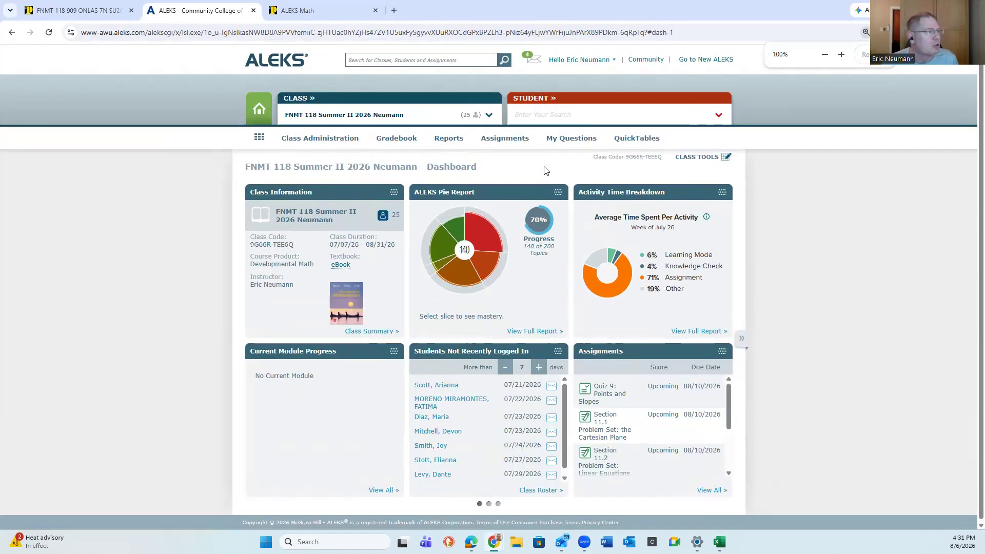
mouse_move(512, 140)
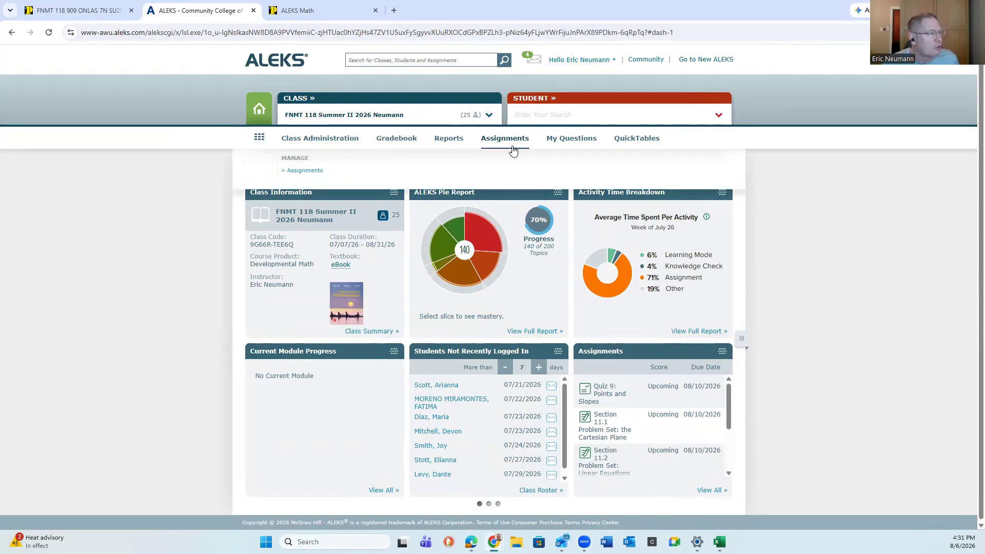
click(299, 170)
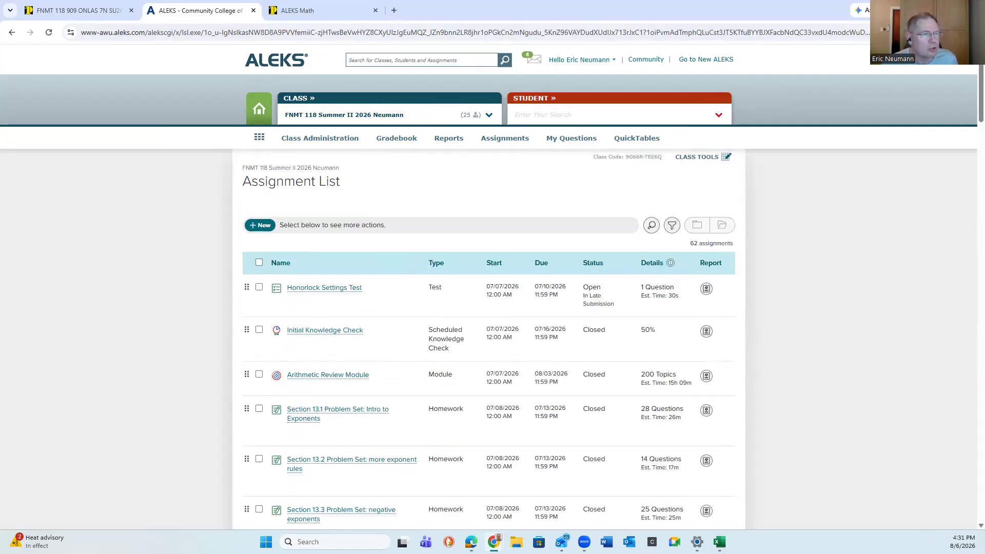
drag(981, 81, 980, 475)
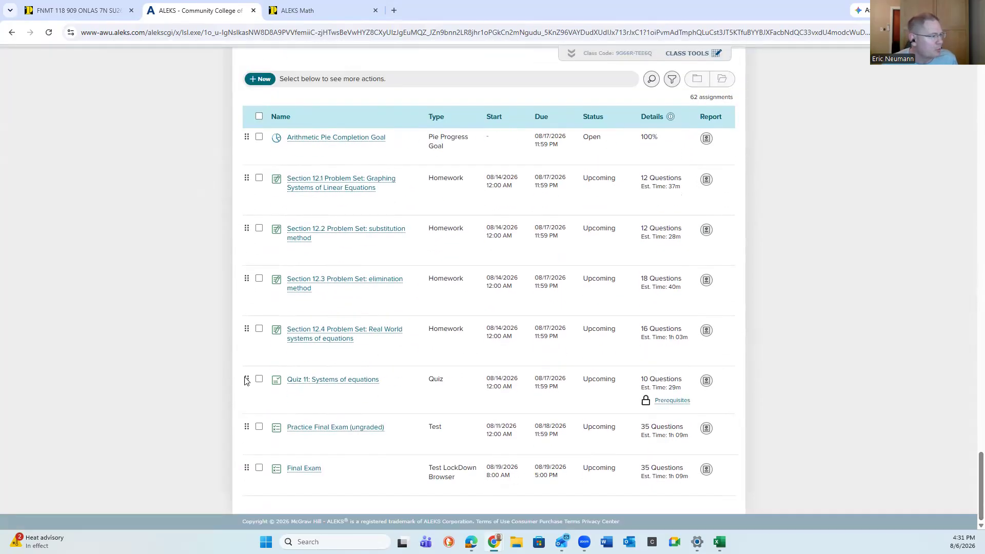
click(316, 381)
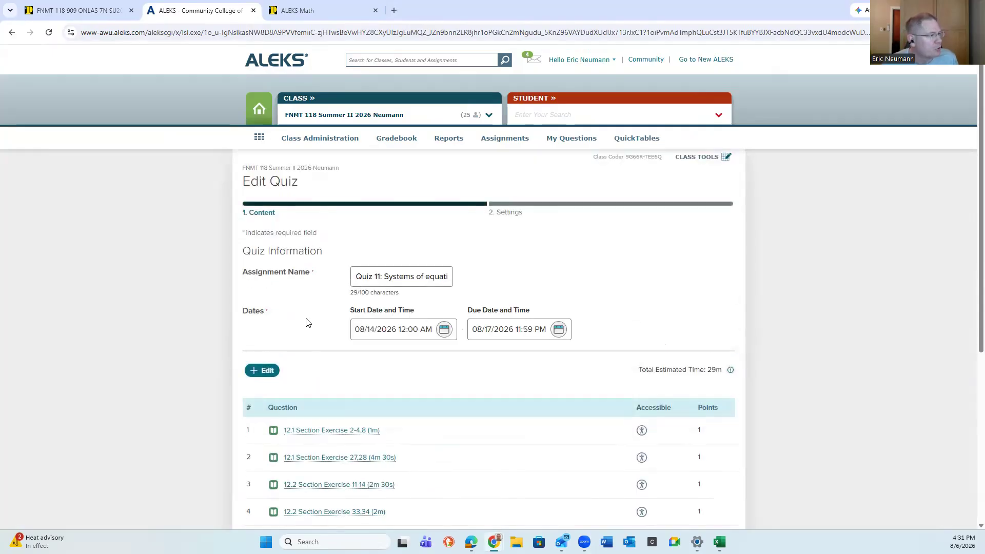
- Continue past Quiz 11's 10 questions to the Settings step
scroll(307, 323, down, 5)
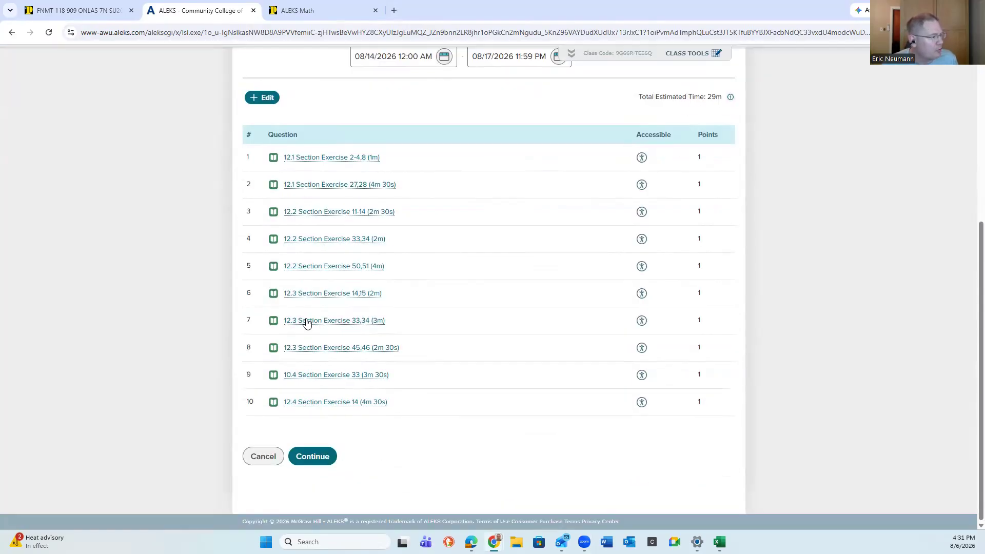
click(313, 456)
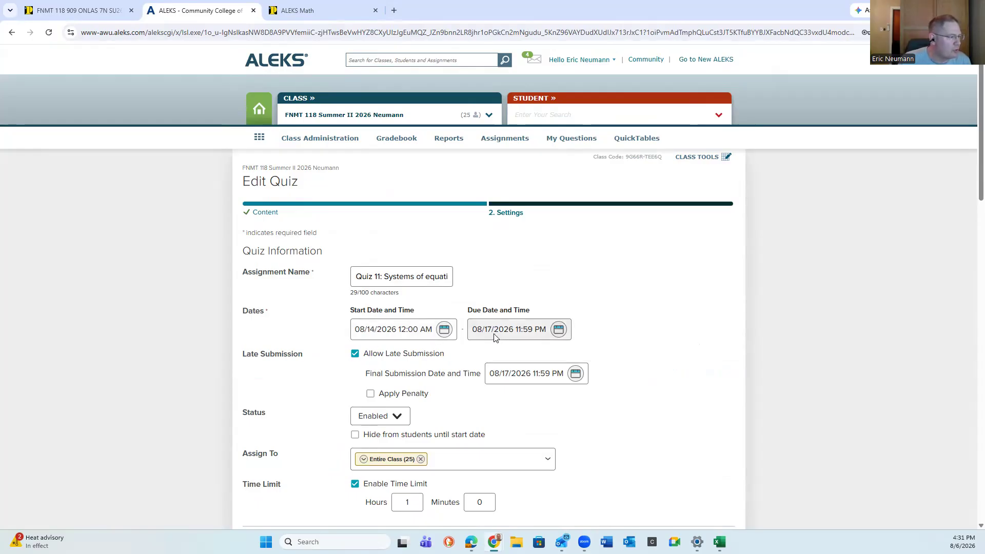
- Replace Quiz 11's Set Password value with a new password and save the quiz
scroll(498, 389, down, 2)
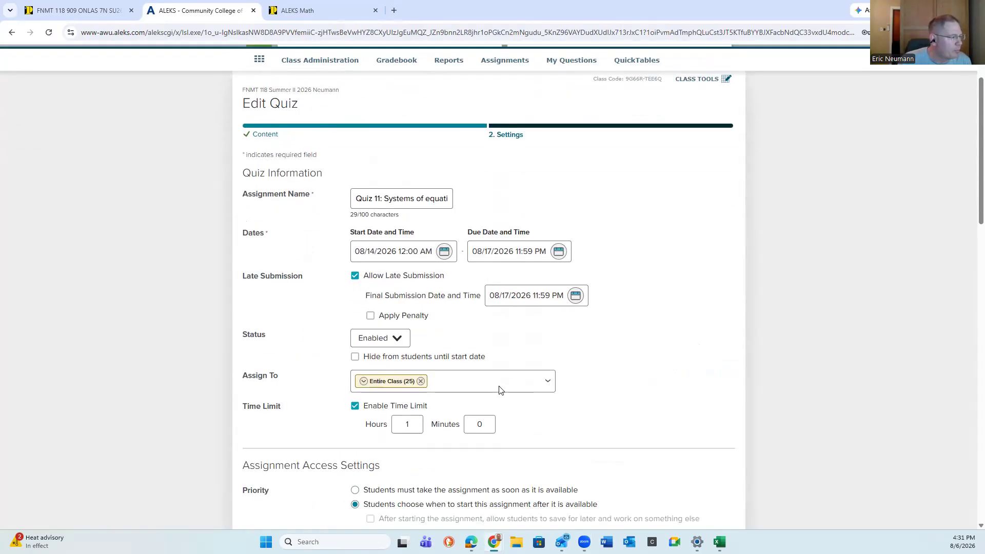
scroll(478, 349, down, 3)
scroll(414, 315, down, 4)
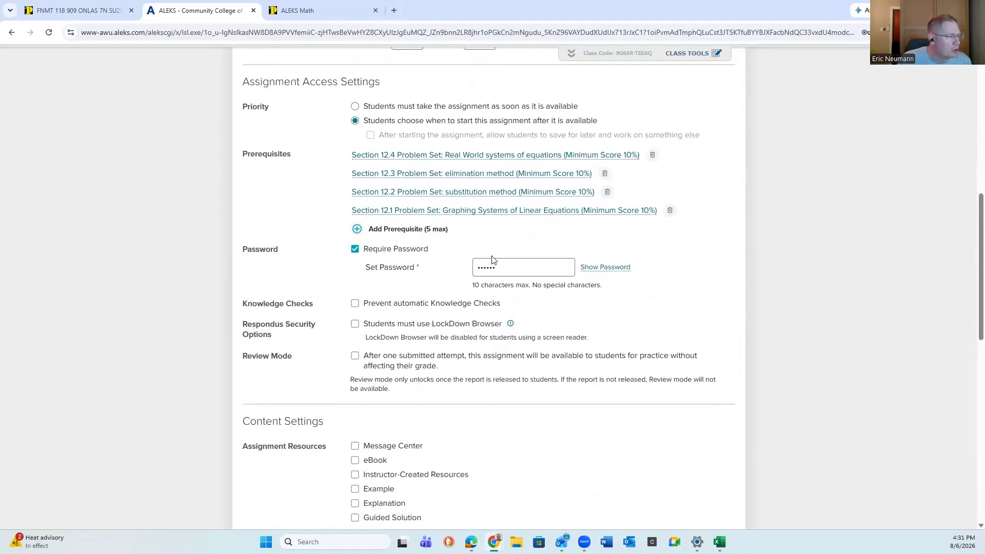
double_click(531, 267)
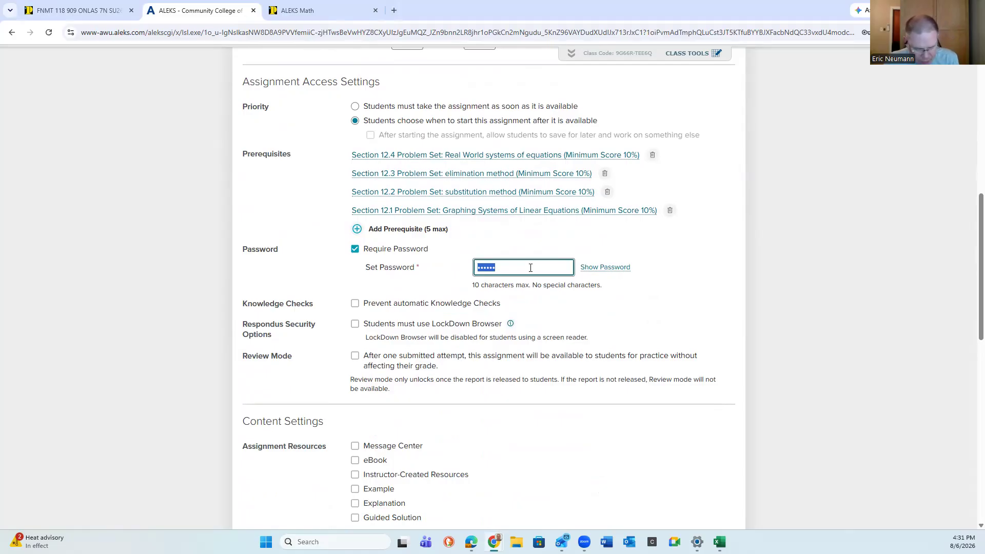
text(••••••)
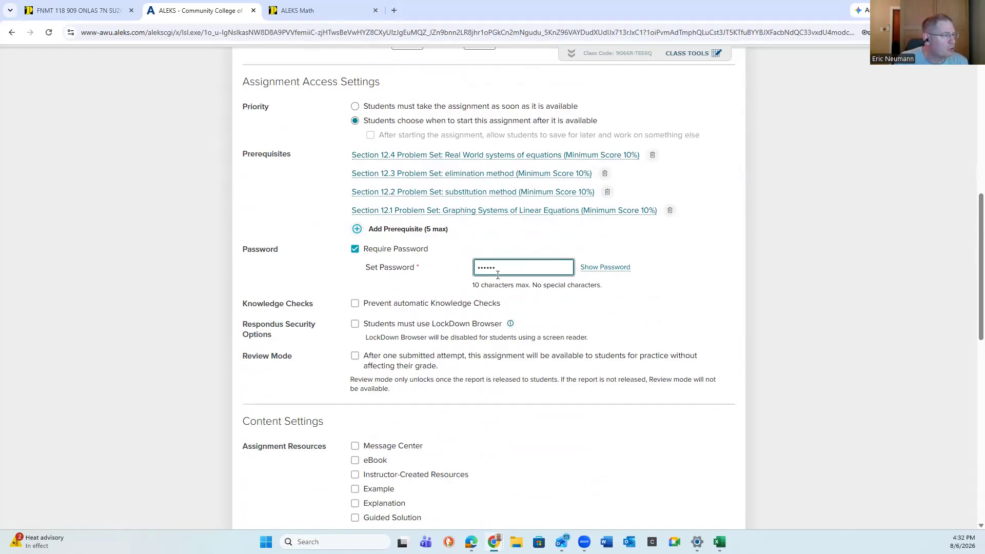
scroll(475, 384, down, 12)
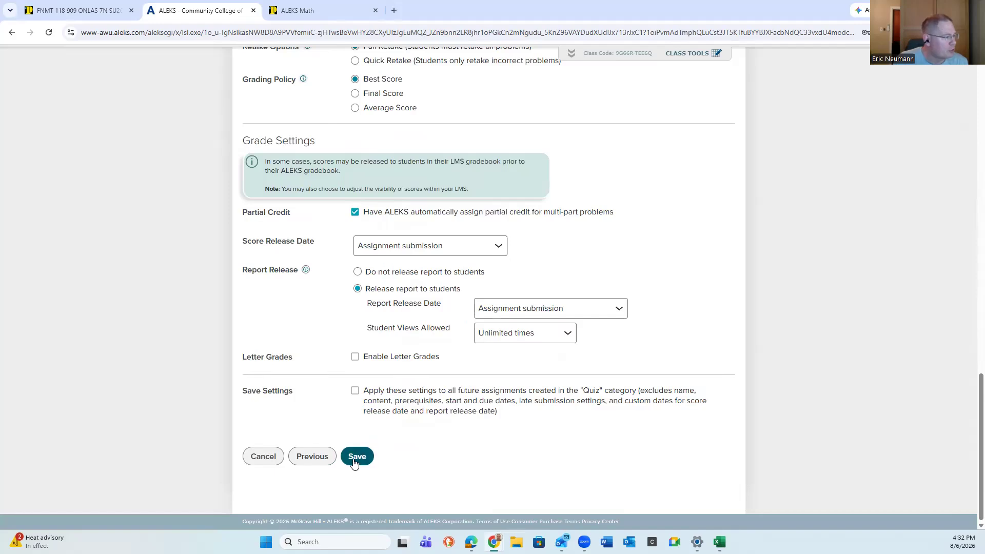
click(357, 457)
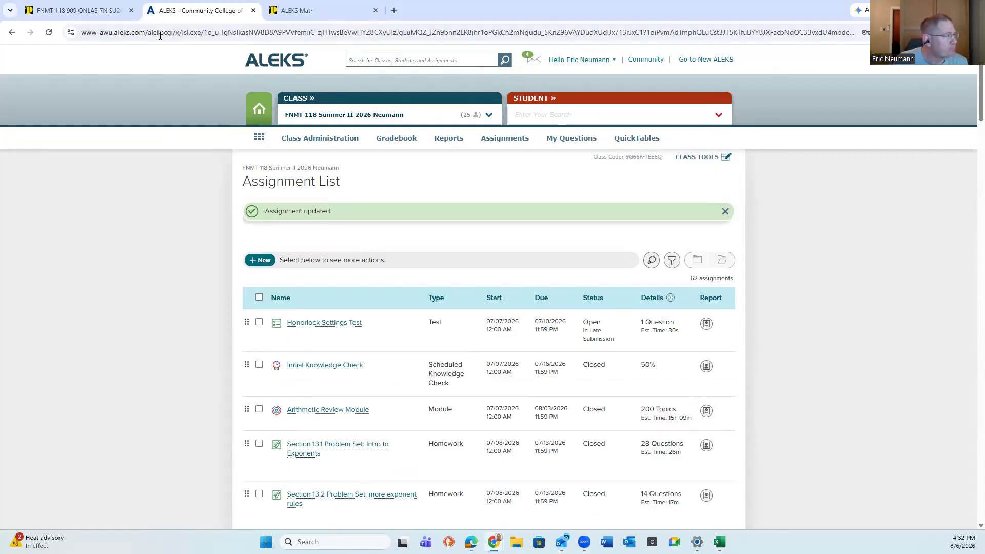
- From the Canvas course, open Honorlock 1.3 in a new tab to view the course's test list
click(75, 11)
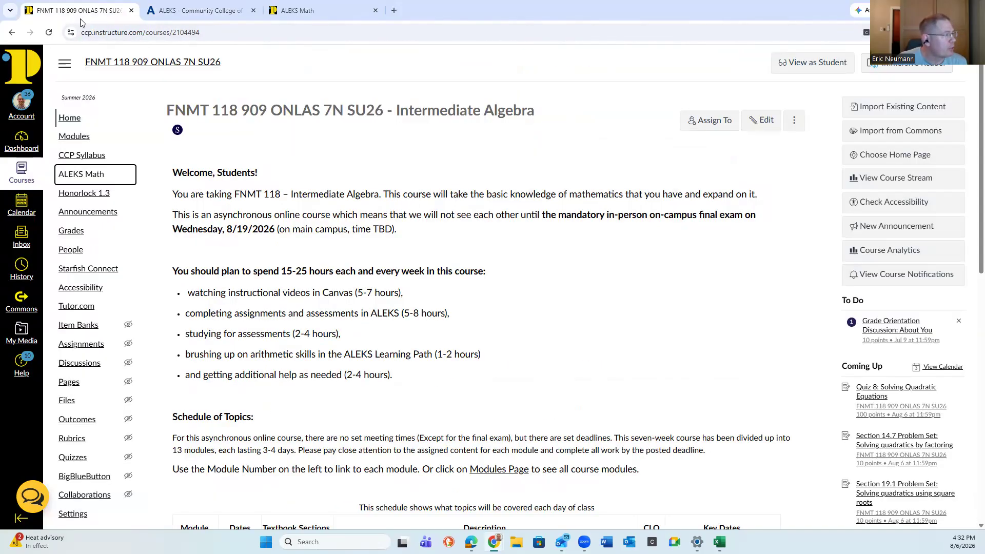
right_click(80, 199)
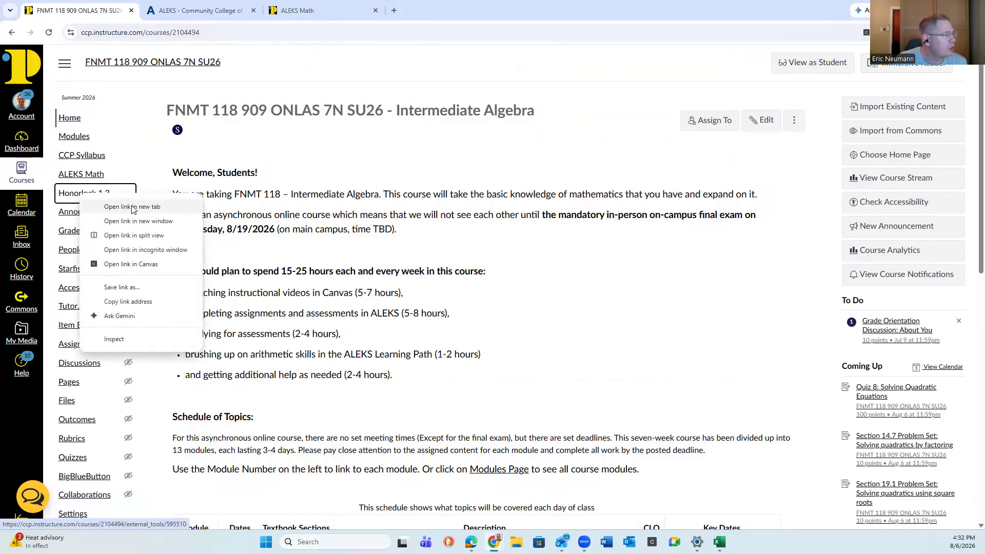
click(133, 207)
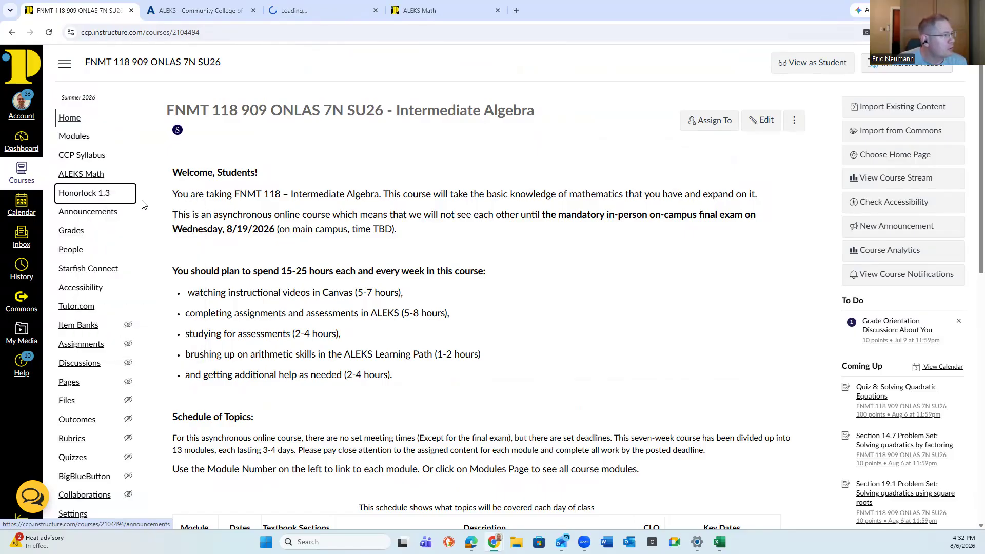
click(324, 10)
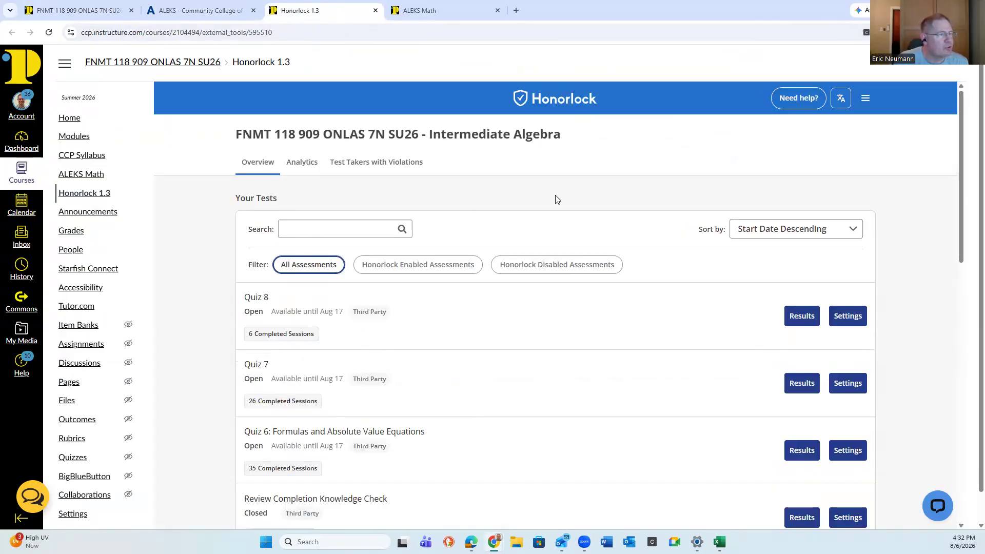
click(866, 104)
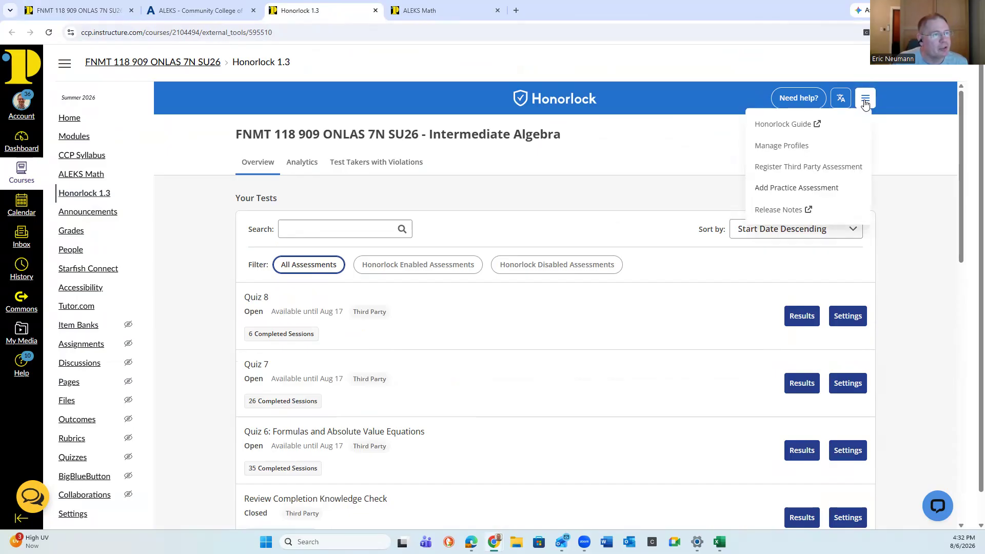
- Register a third-party assessment named 'Quiz 11' starting Aug 14, 2026 at 12:00 AM
click(794, 173)
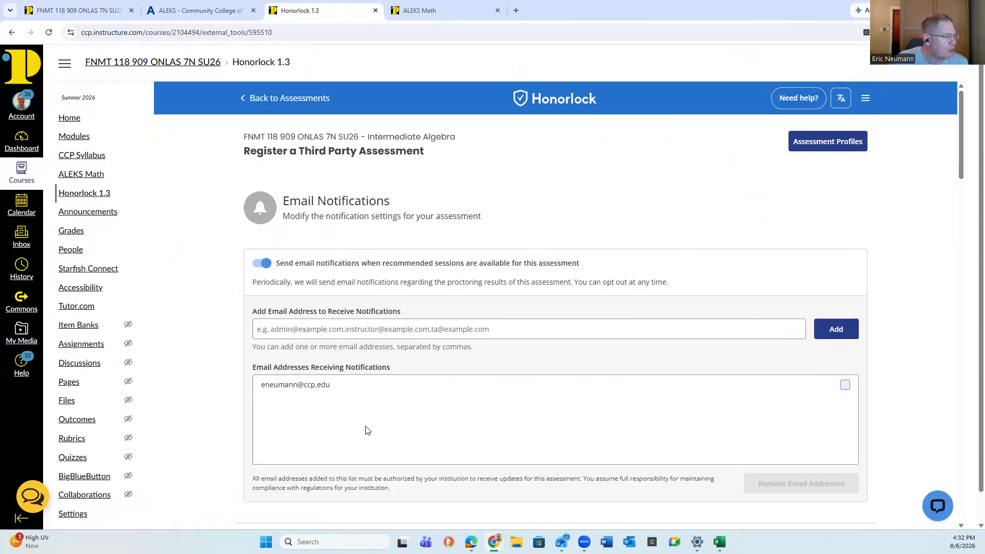
scroll(390, 404, down, 7)
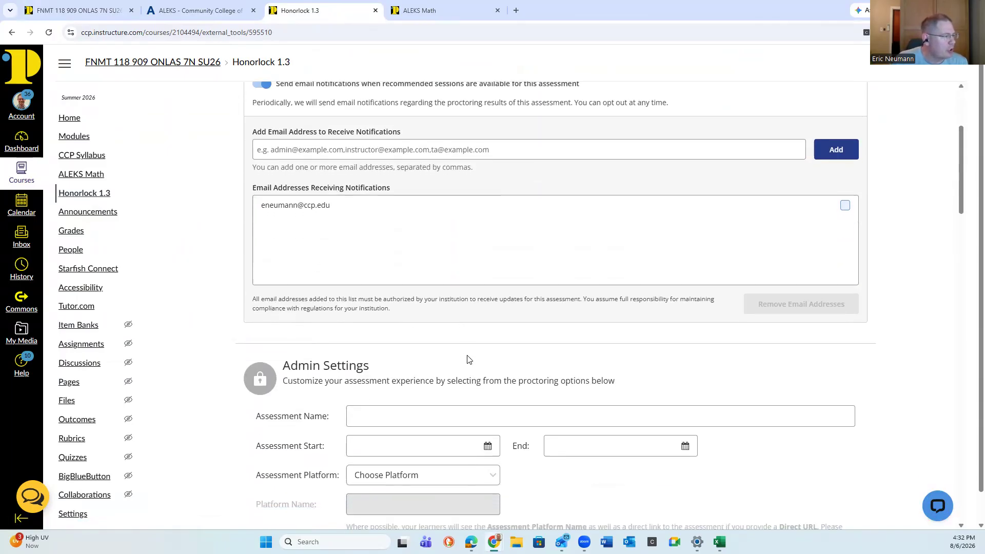
click(403, 240)
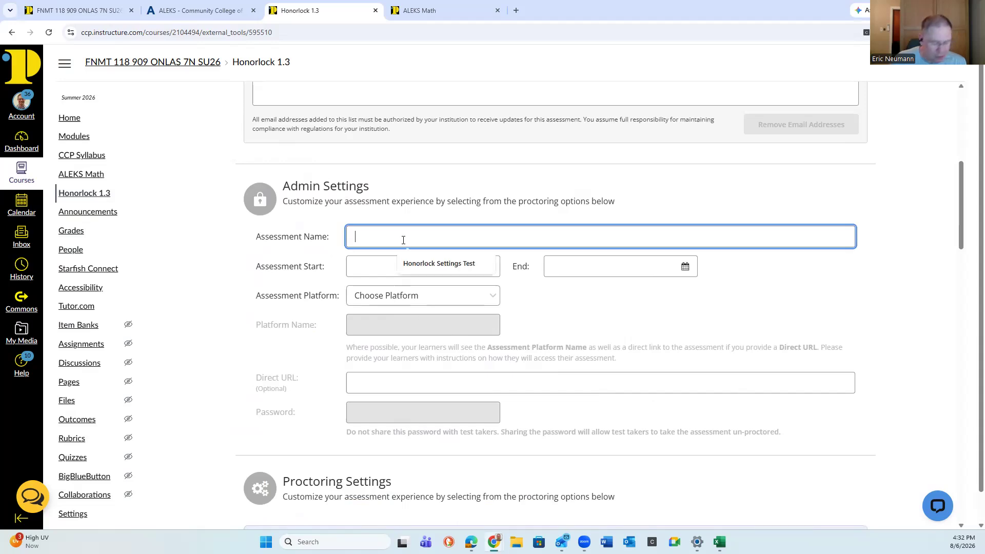
text(Quiz )
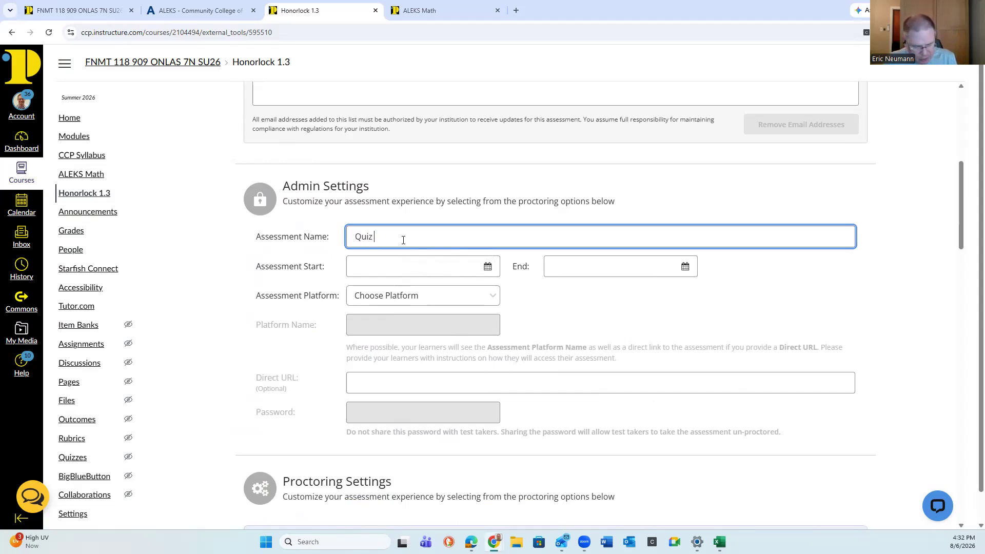
text(11)
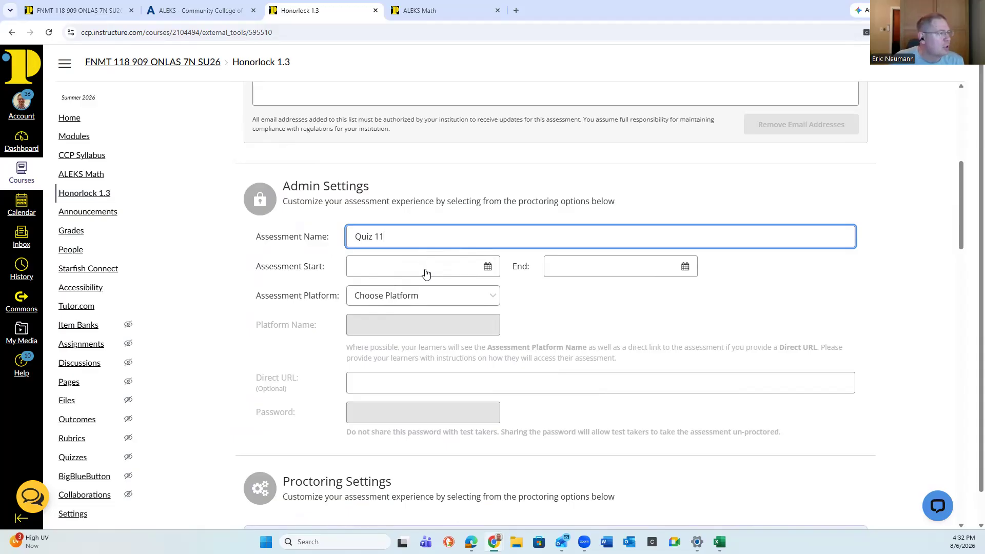
click(426, 272)
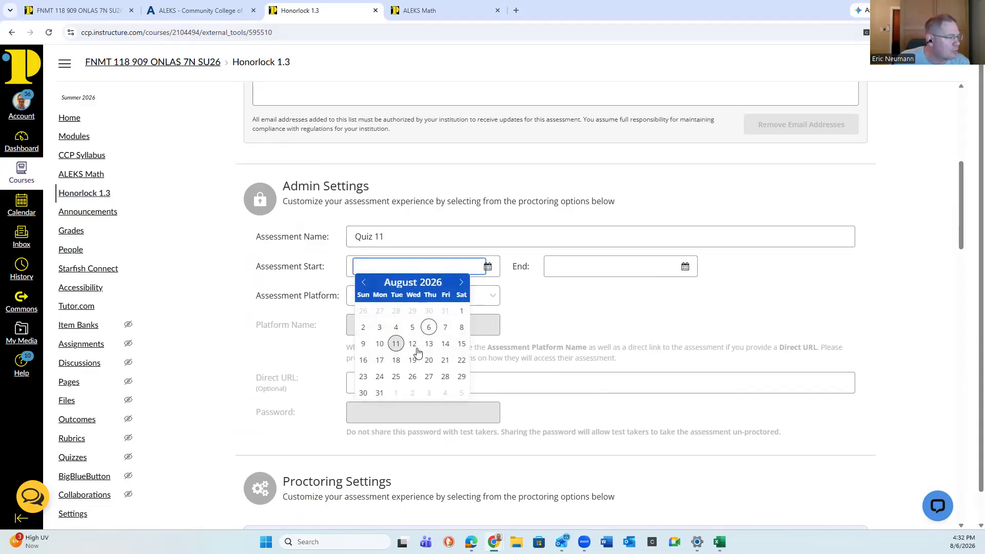
click(445, 344)
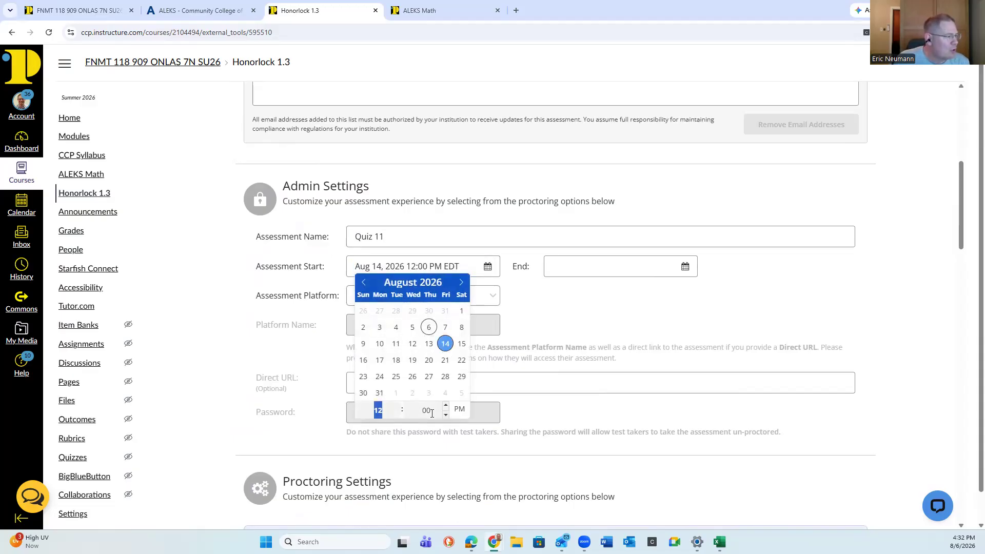
click(459, 410)
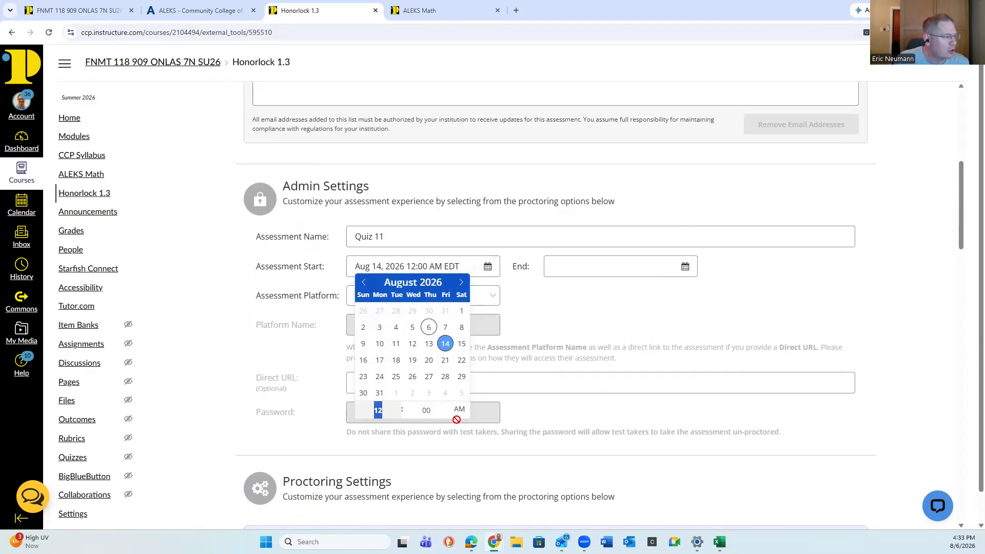
- Set the assessment end to Aug 17, 2026 at 11:59 PM
click(598, 272)
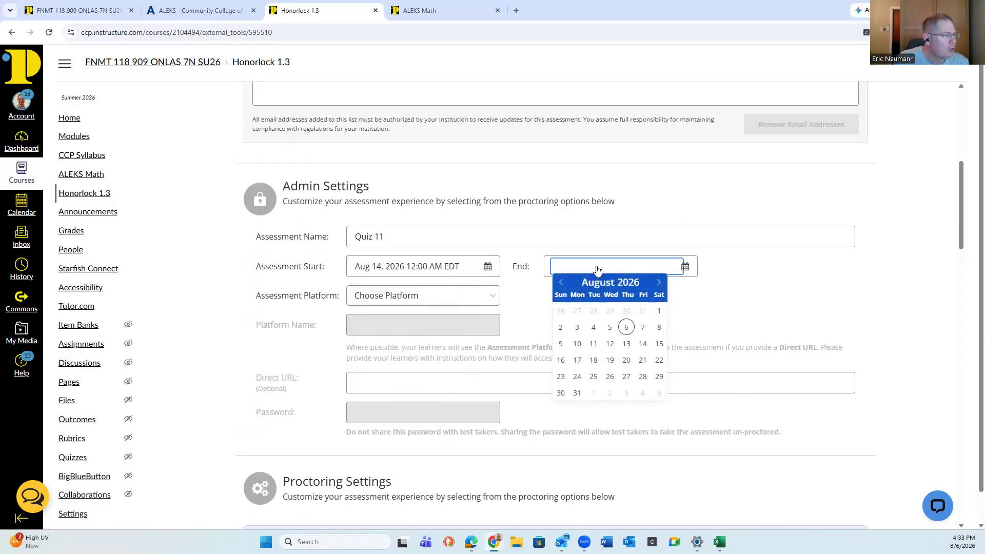
click(577, 360)
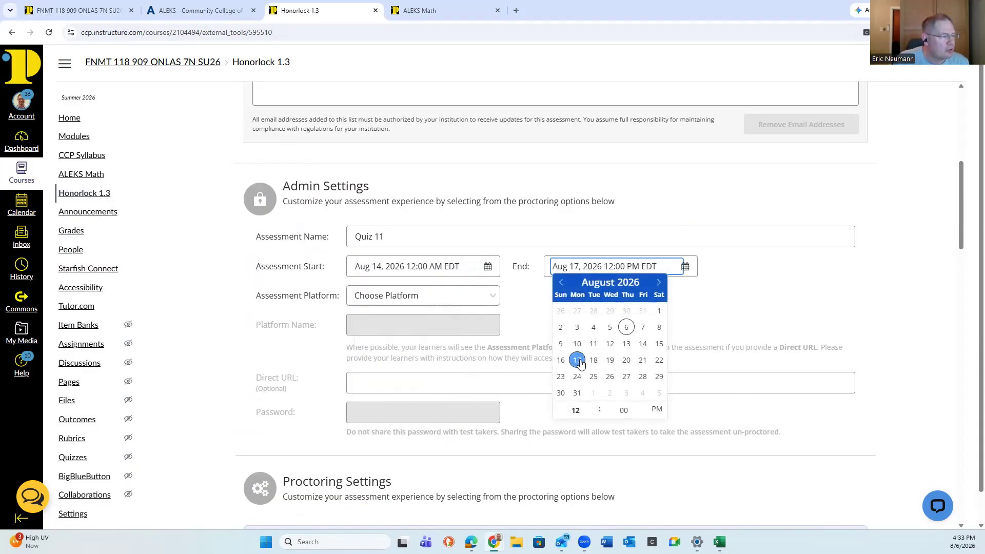
click(594, 416)
click(619, 410)
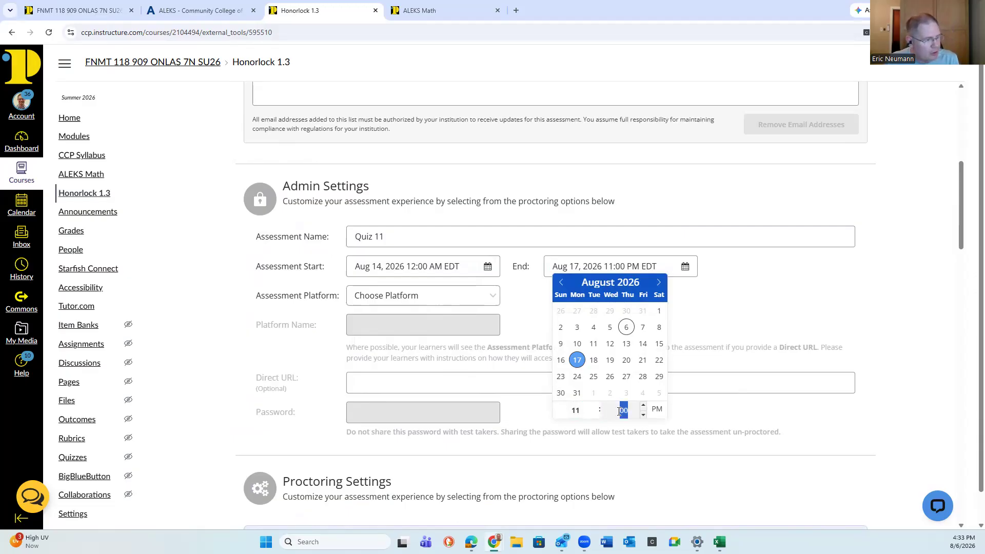
text(59)
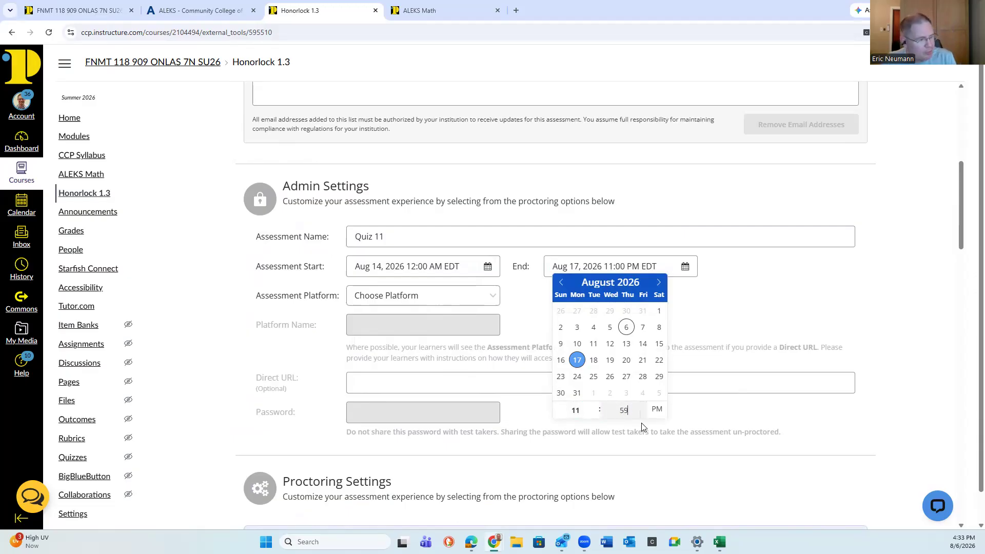
click(681, 411)
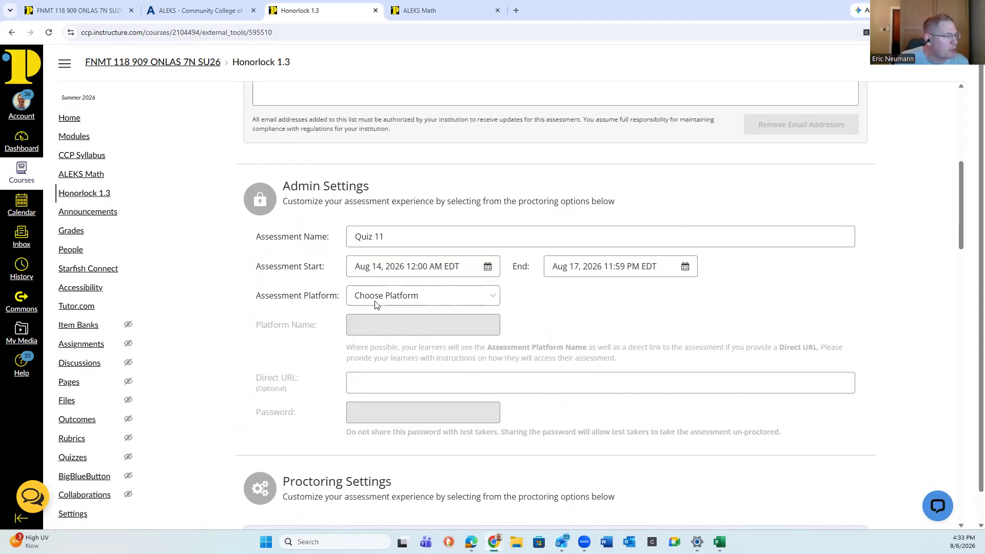
- Choose Access Through the LMS as Quiz 11's assessment platform
click(471, 302)
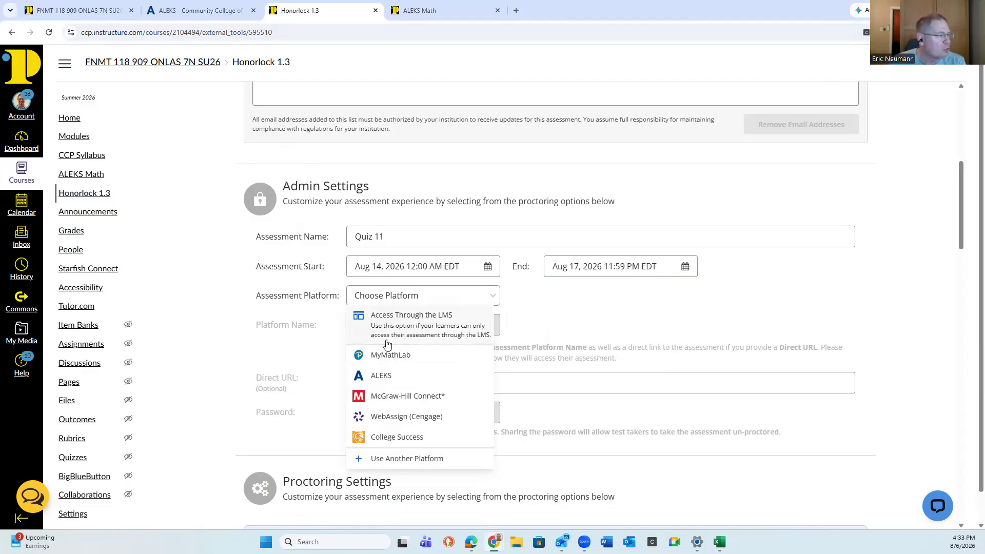
click(411, 325)
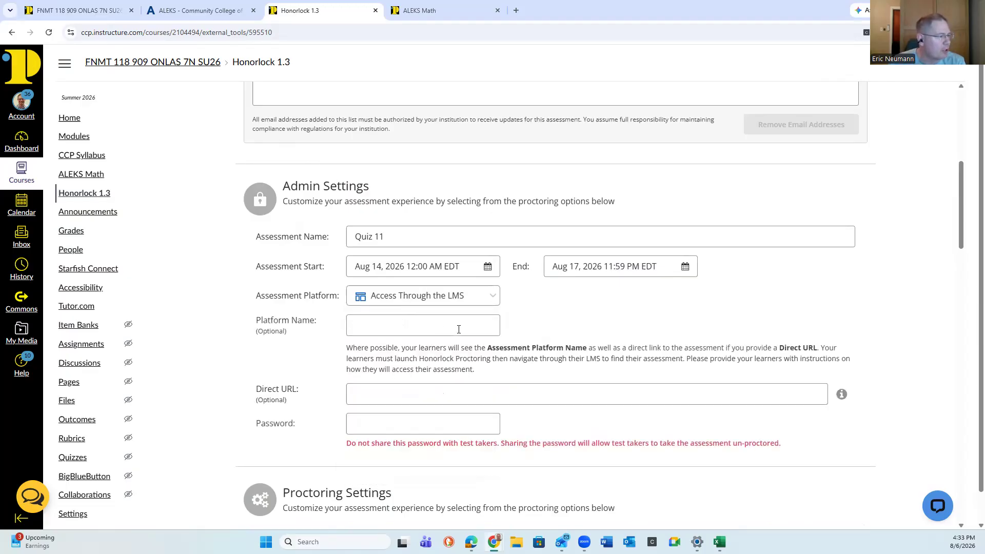
click(377, 393)
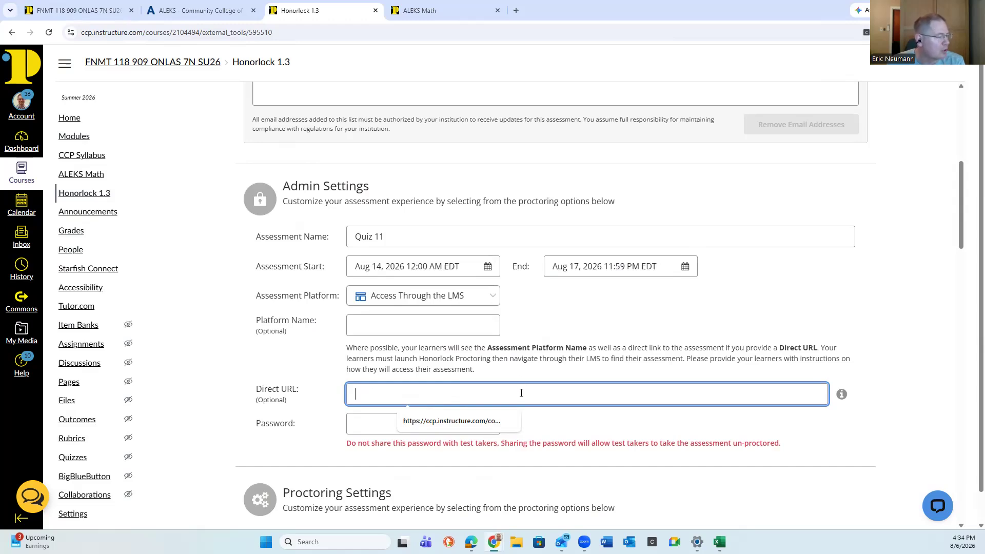
- Copy the ALEKS Math tab's address and paste it into Honorlock's Direct URL field
click(461, 15)
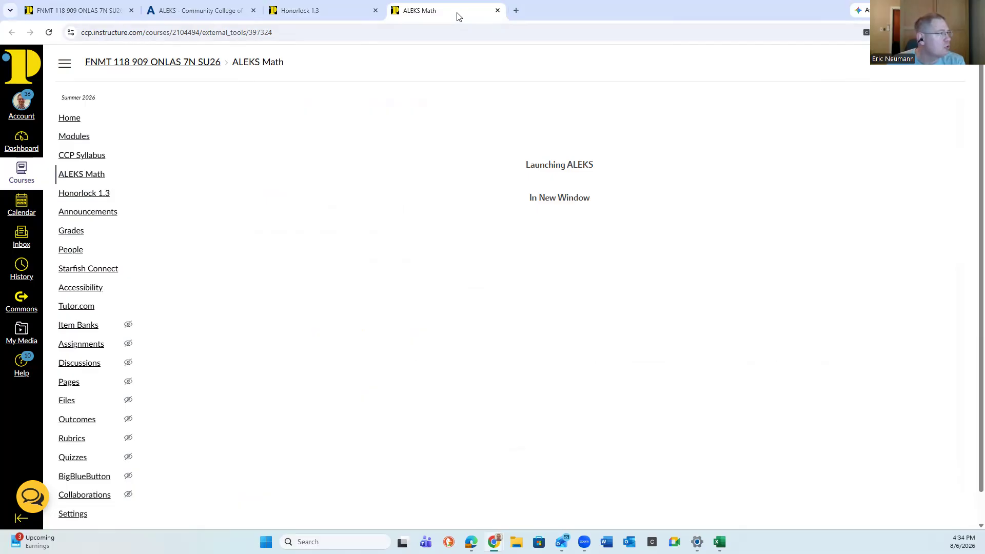
click(293, 34)
key(ctrl+c)
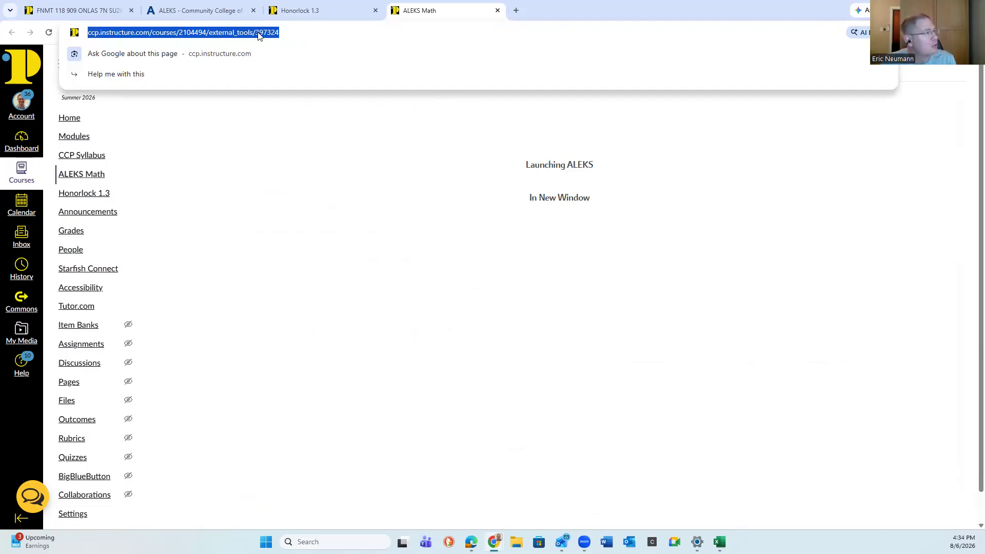
click(317, 10)
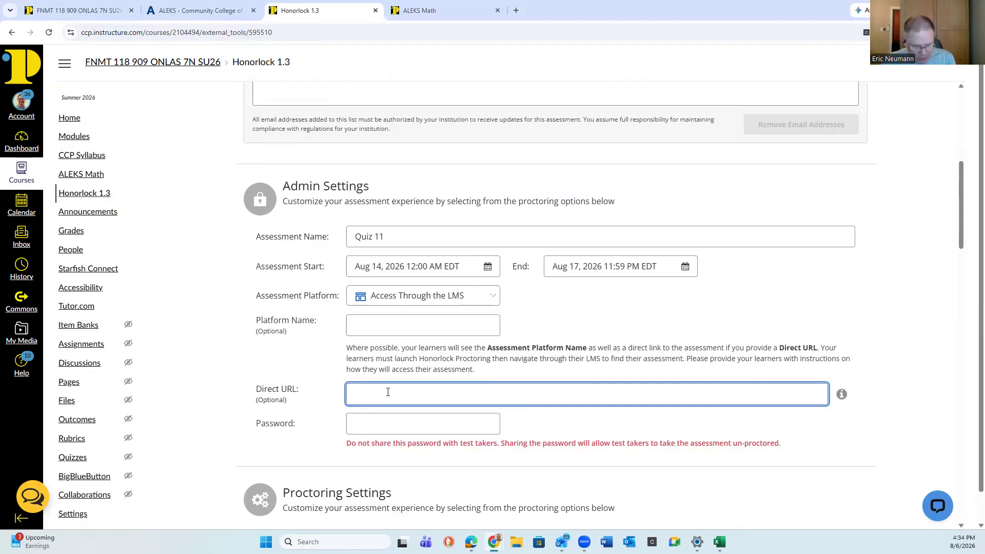
key(ctrl+v)
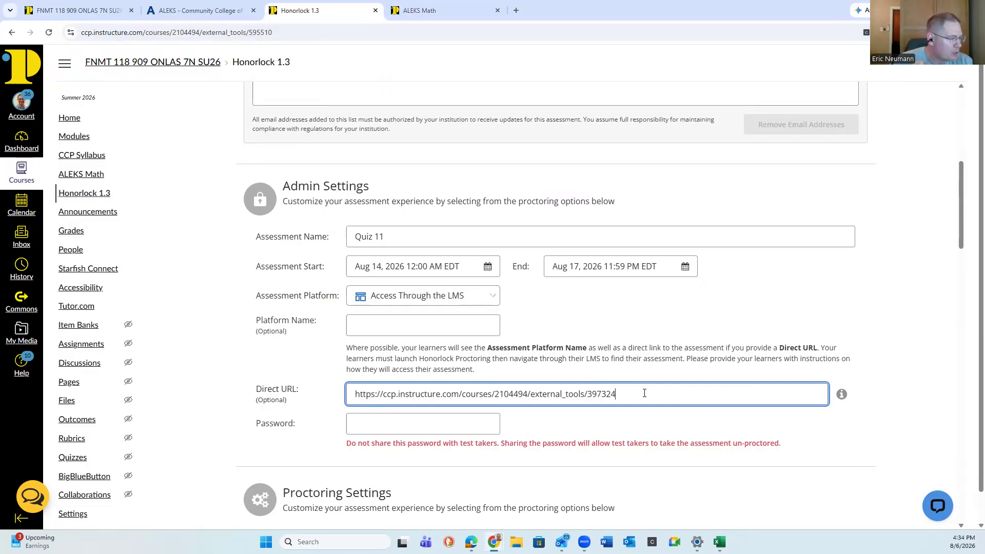
- Enter the quiz access password in Honorlock's Password field, matching the ALEKS quiz
click(384, 421)
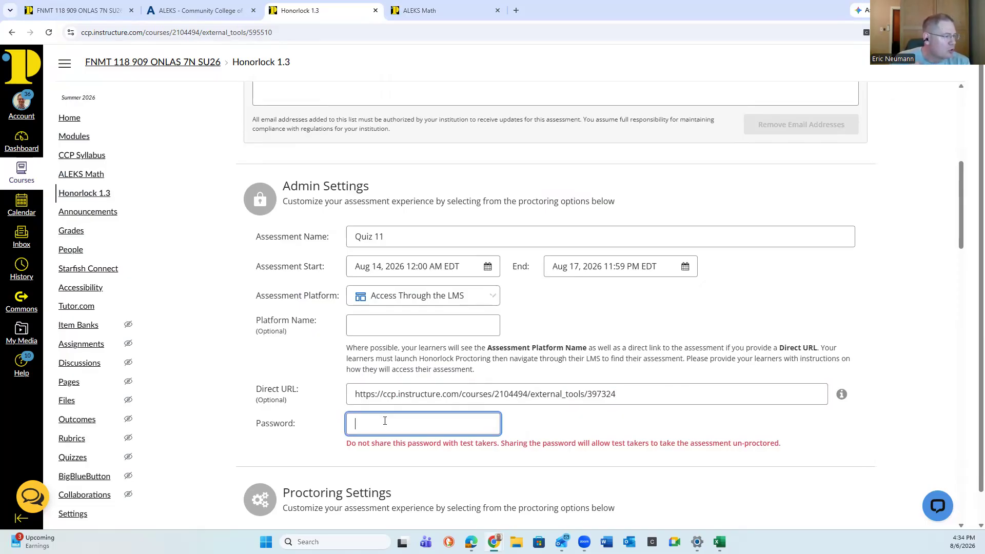
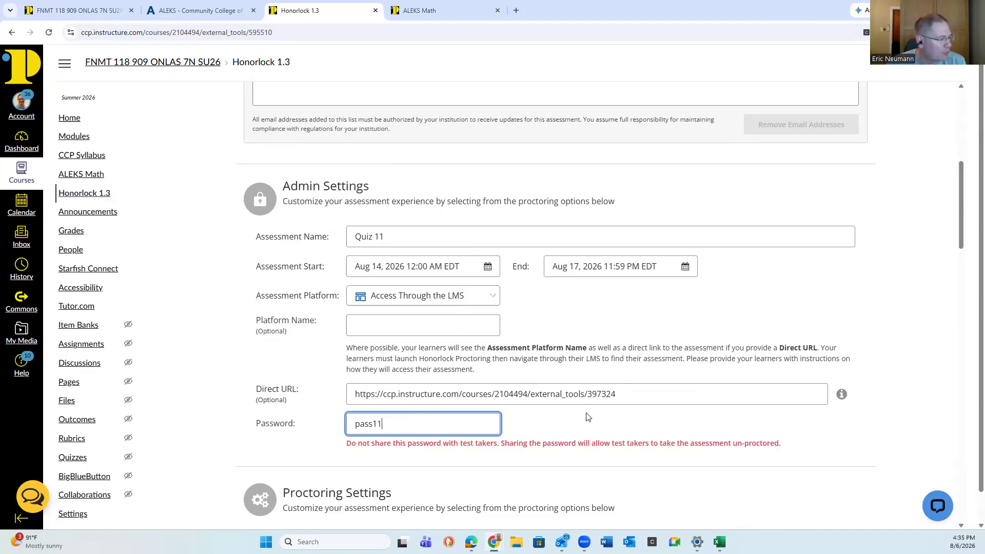
scroll(588, 417, down, 6)
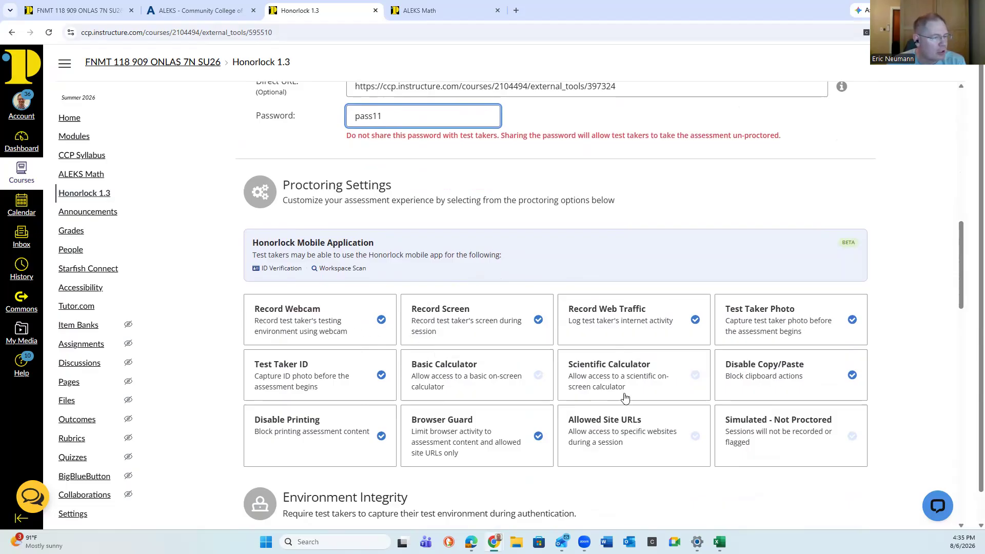
- Tick Scratch Paper Allowed in Test Taker Guidelines and create the Quiz 11 assessment
scroll(637, 435, down, 8)
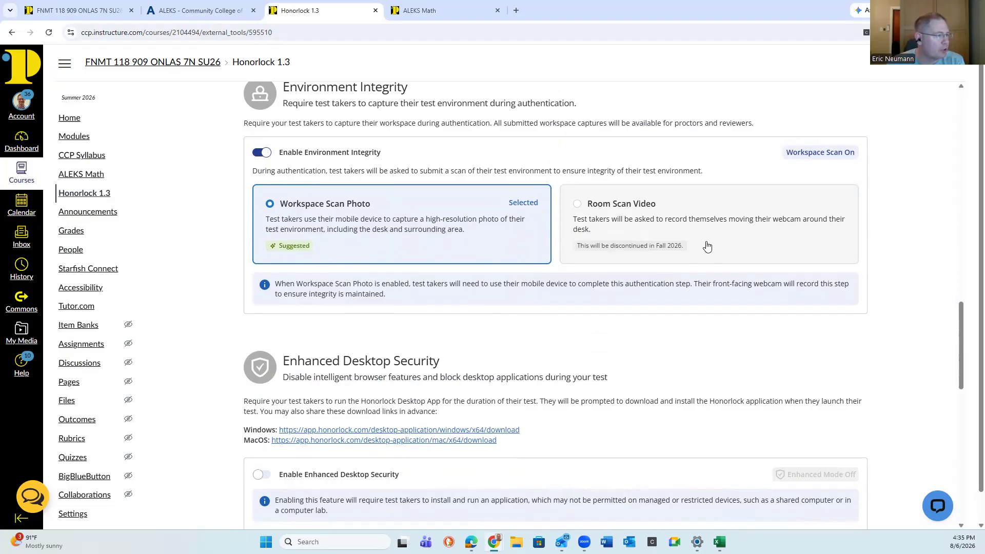
scroll(679, 309, down, 4)
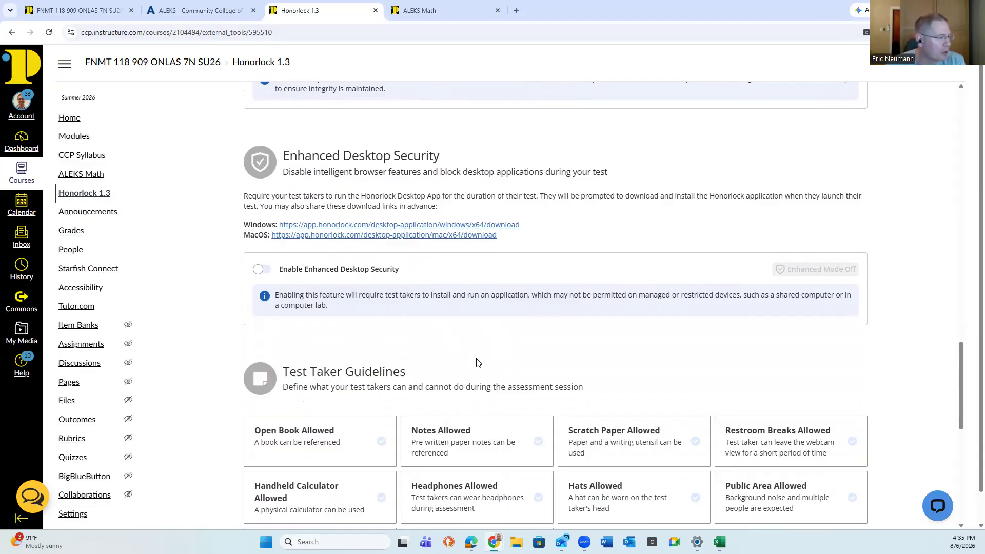
scroll(476, 363, down, 4)
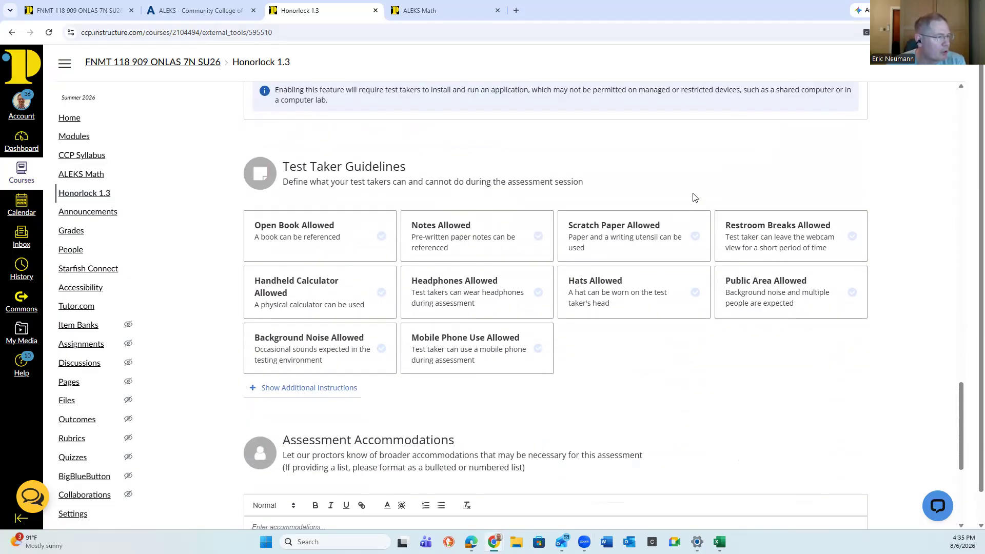
click(660, 234)
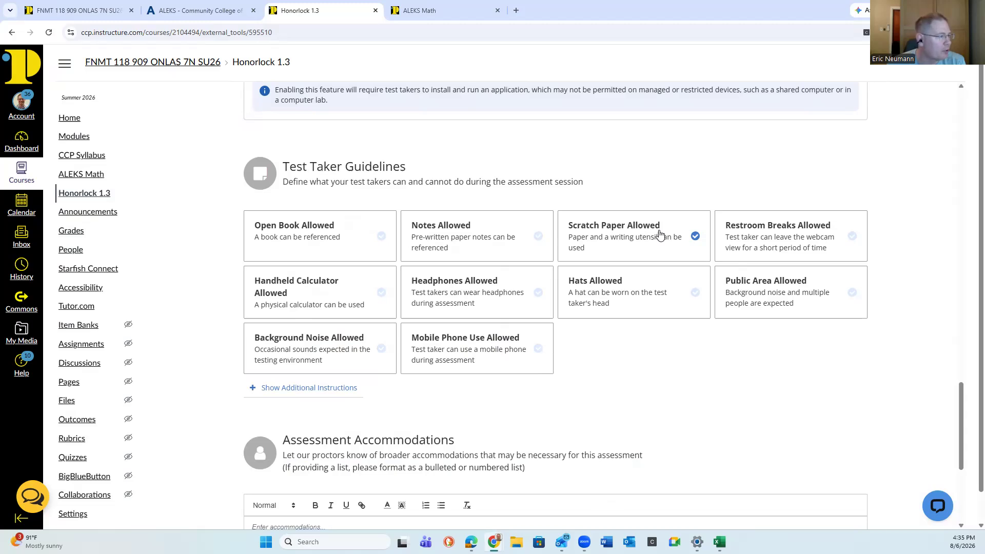
scroll(647, 382, down, 2)
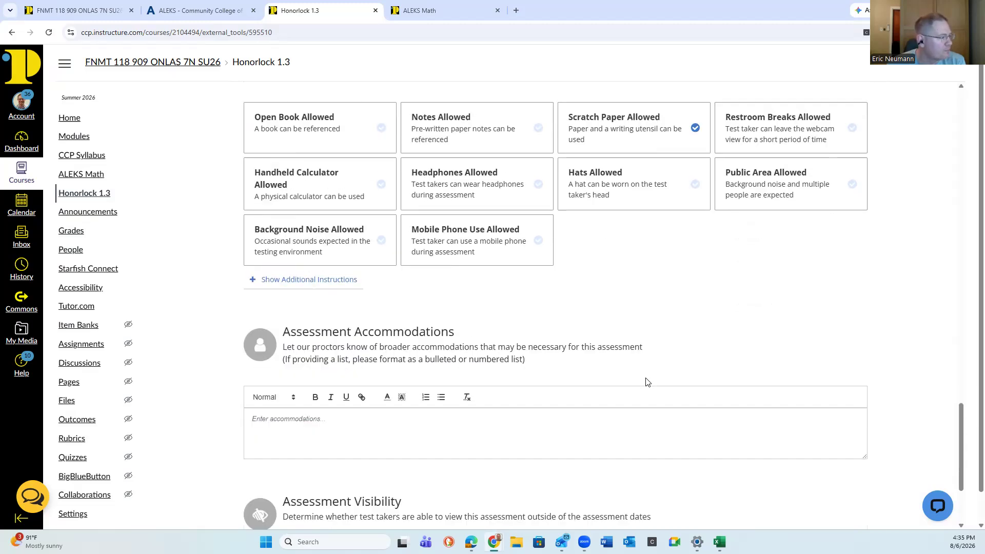
scroll(647, 383, down, 3)
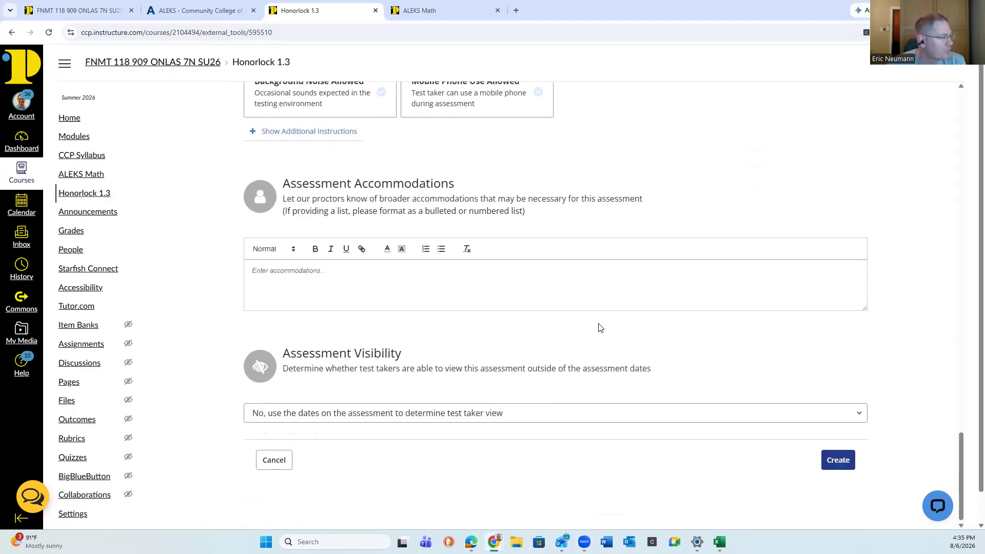
click(839, 460)
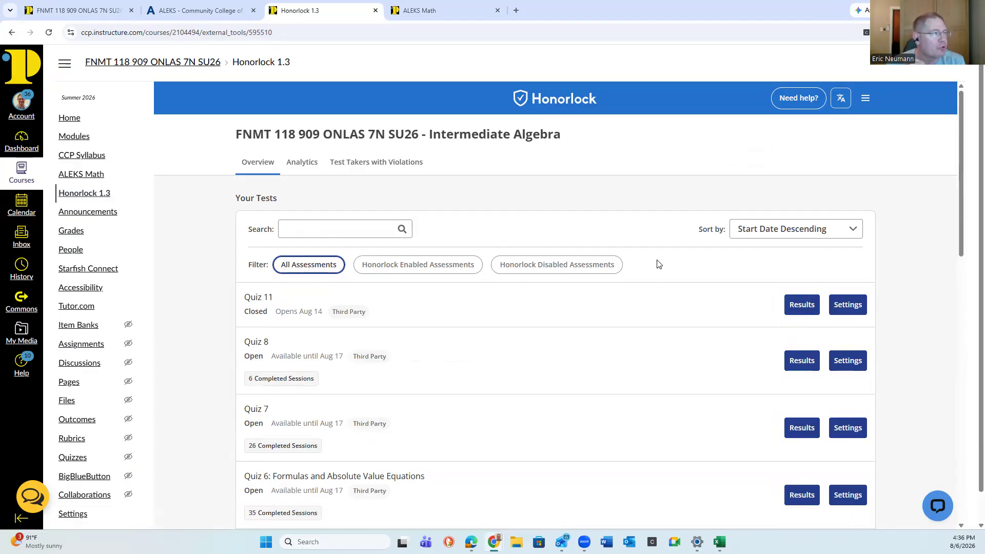
- Return to the ALEKS Math course page in Canvas and select its web address
click(409, 11)
click(408, 32)
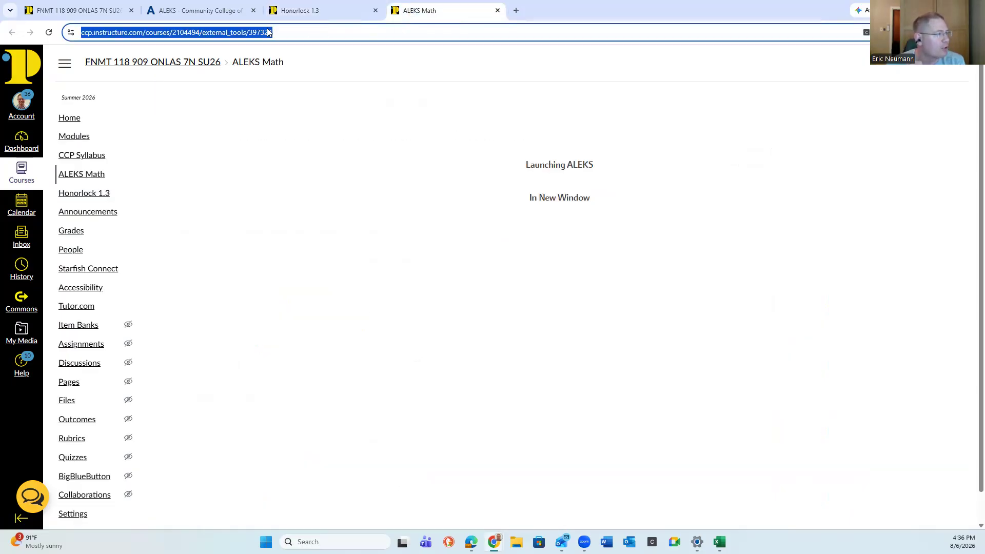